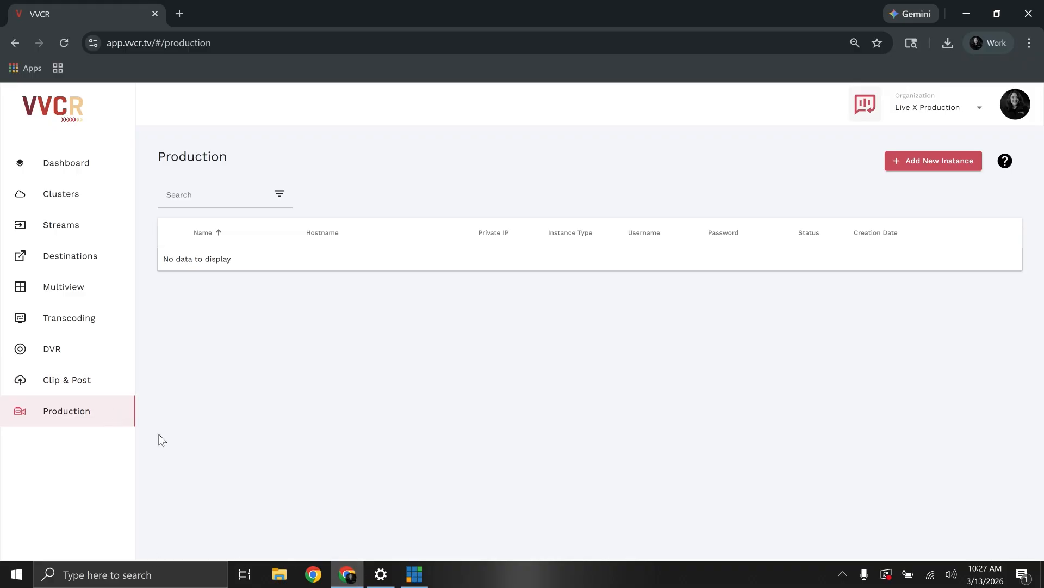
- Start a new production instance named Test and assign it to the Demo cluster
left_click(934, 161)
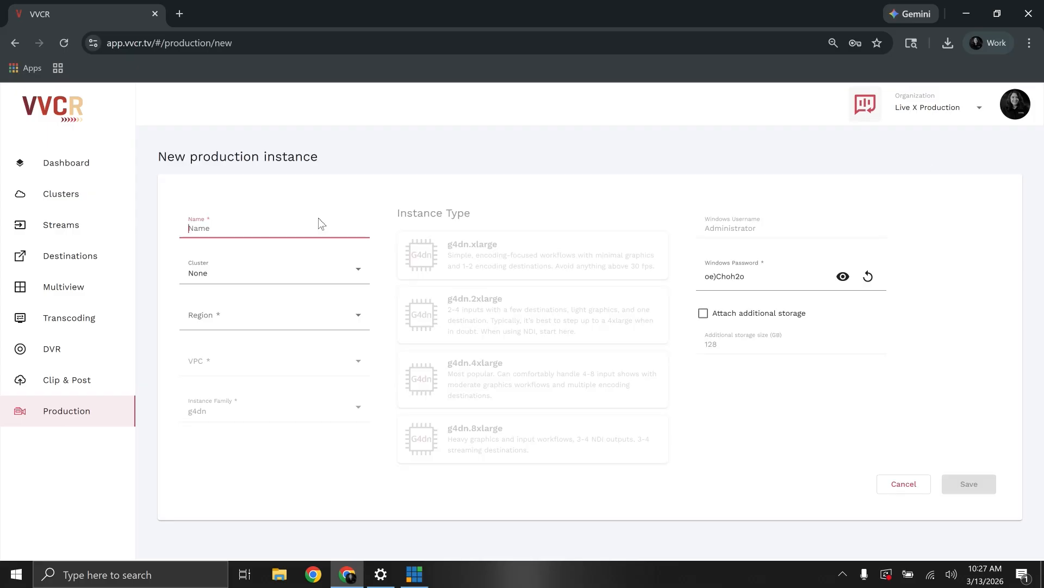
type("Test")
left_click(266, 268)
left_click(302, 279)
left_click(302, 279)
left_click(266, 329)
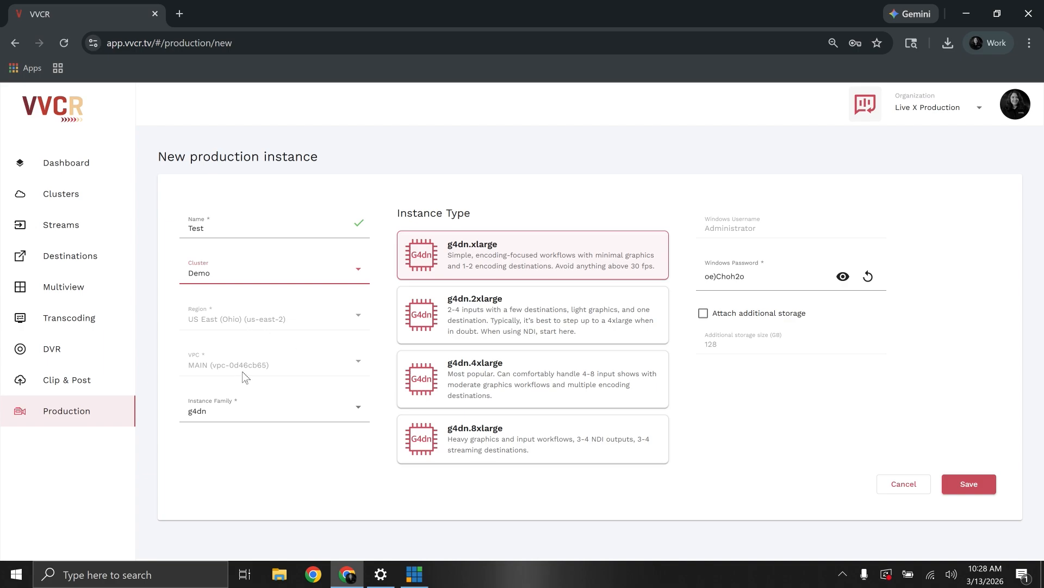
- Set the cluster to None to view the selectable regions, and reassign the instance to the Demo cluster
left_click(200, 279)
left_click(220, 302)
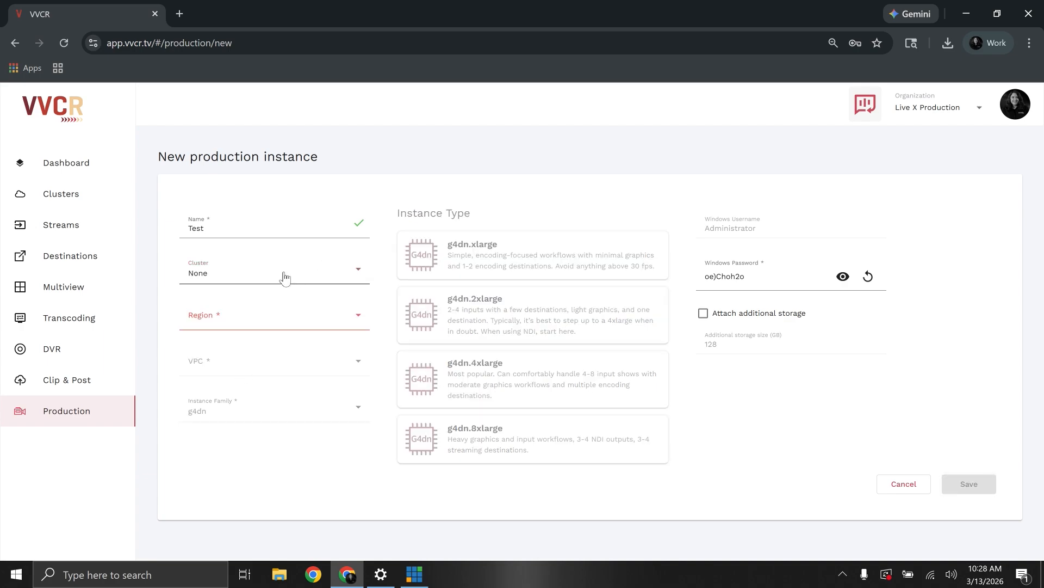
left_click(304, 310)
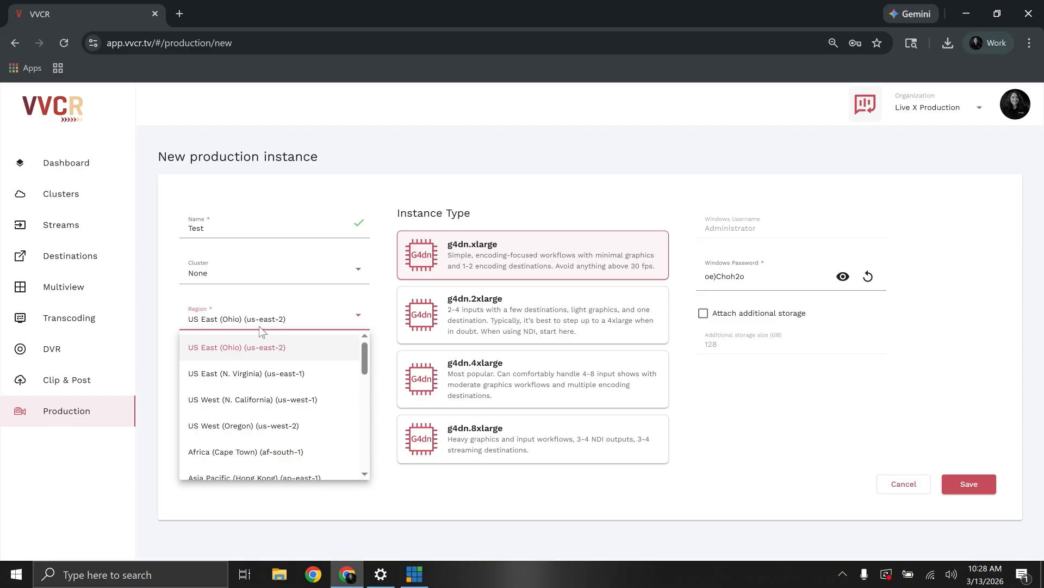
left_click(216, 267)
left_click(224, 280)
left_click(229, 327)
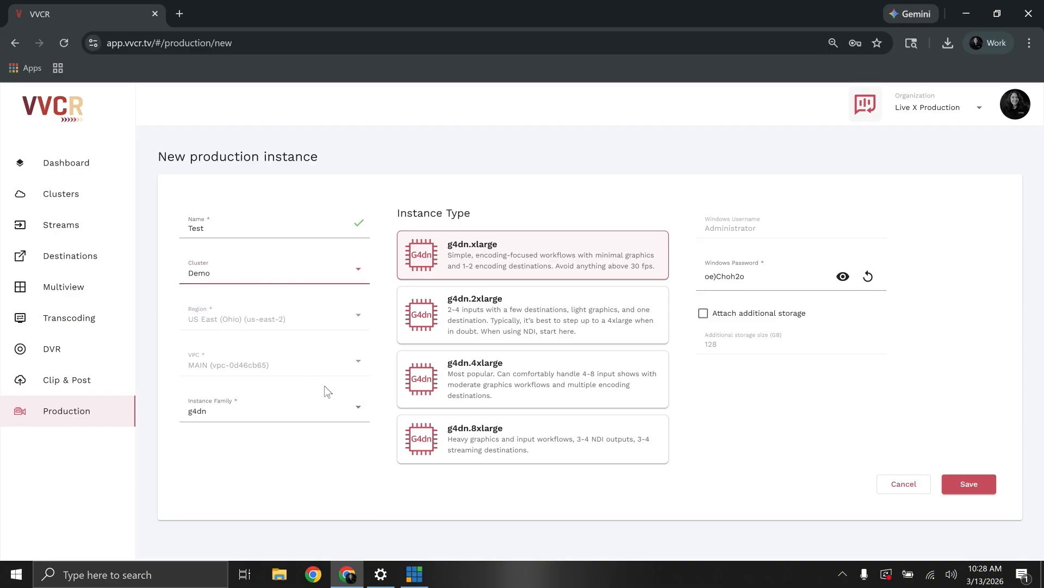
- Choose the g4dn instance family with the g4dn.xlarge instance type, and set a new Windows password
left_click(297, 405)
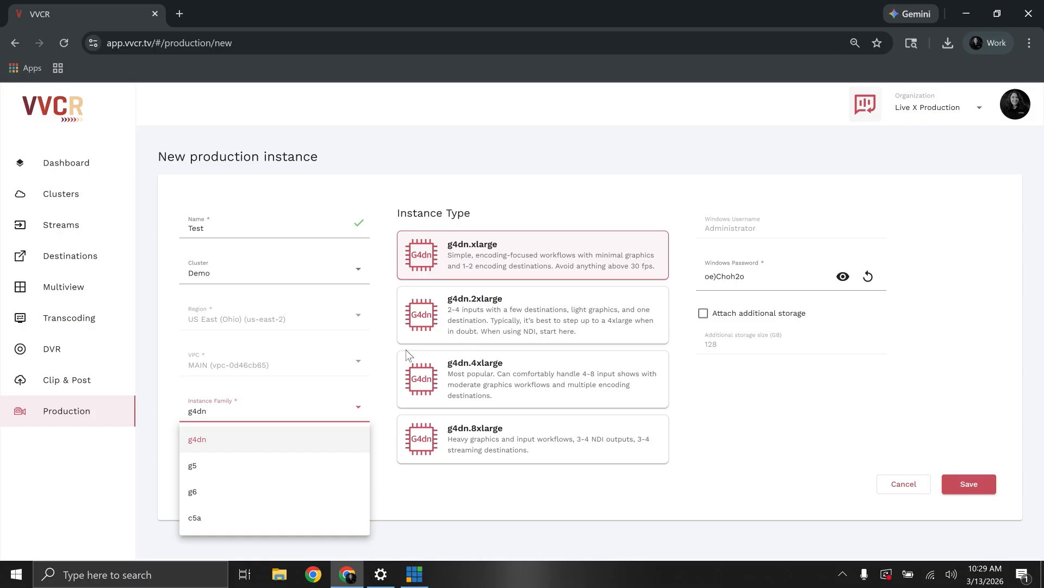
left_click(296, 446)
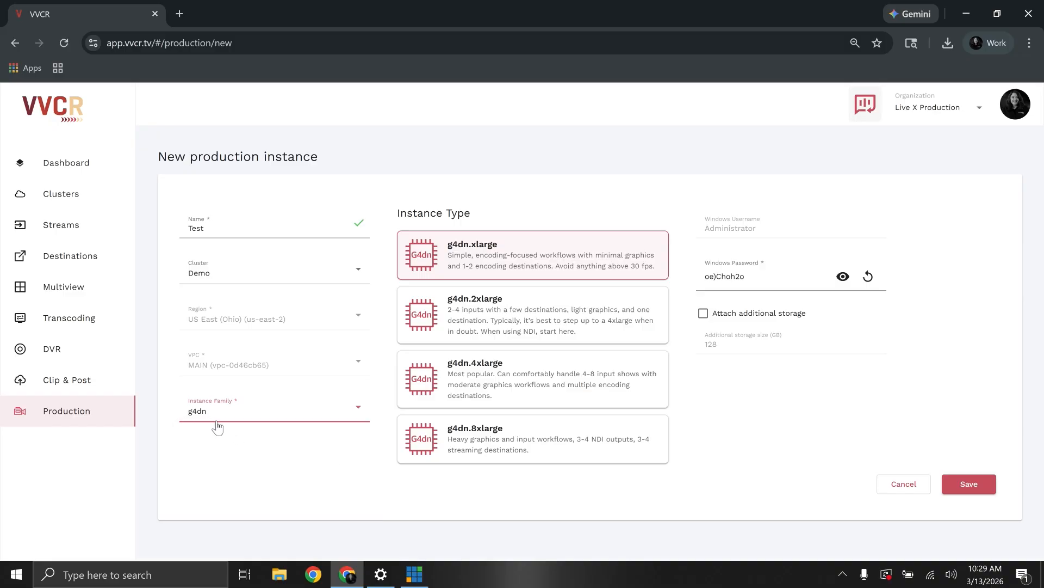
left_click(426, 269)
left_click(747, 278)
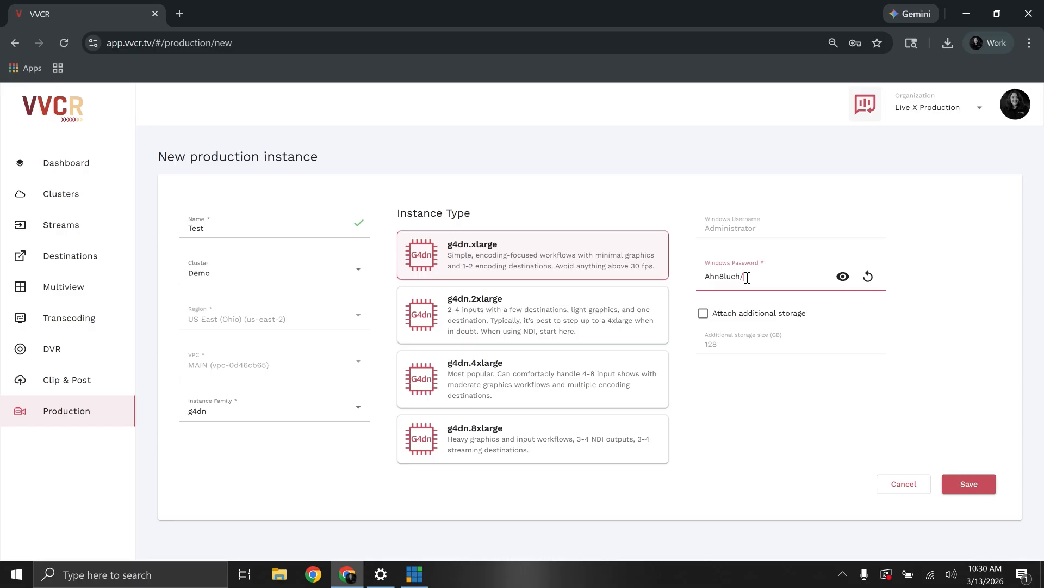
key("Tab")
- Enter 1000 GB as the additional storage size, leave the storage unattached, and save the new instance
left_click(740, 320)
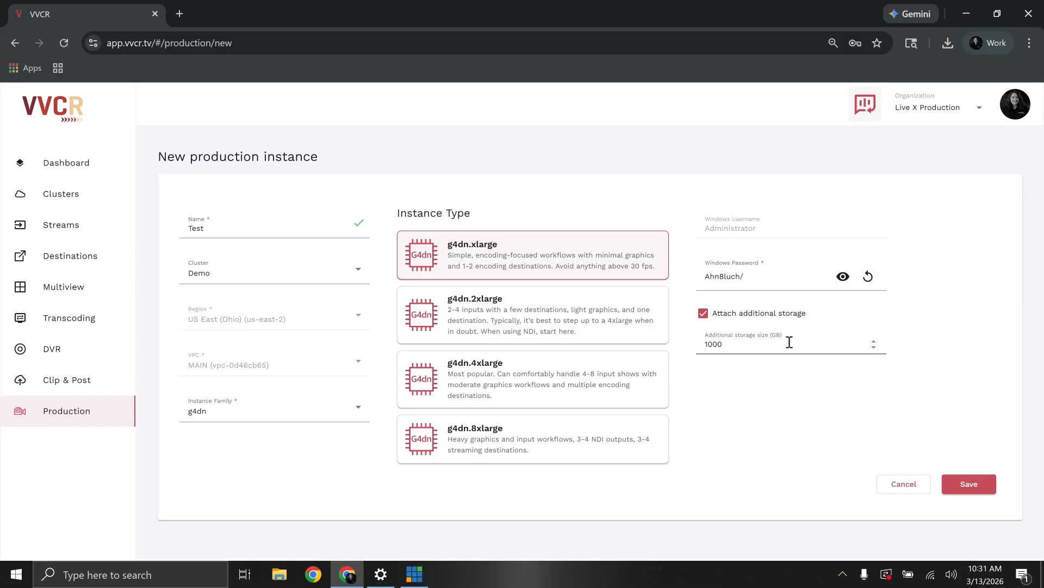
left_click(758, 315)
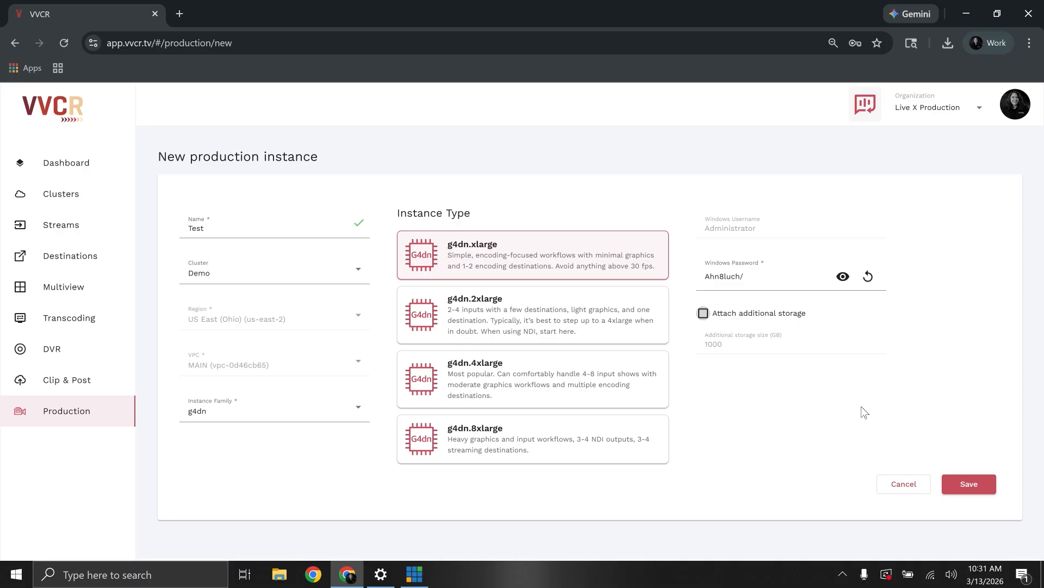
left_click(967, 482)
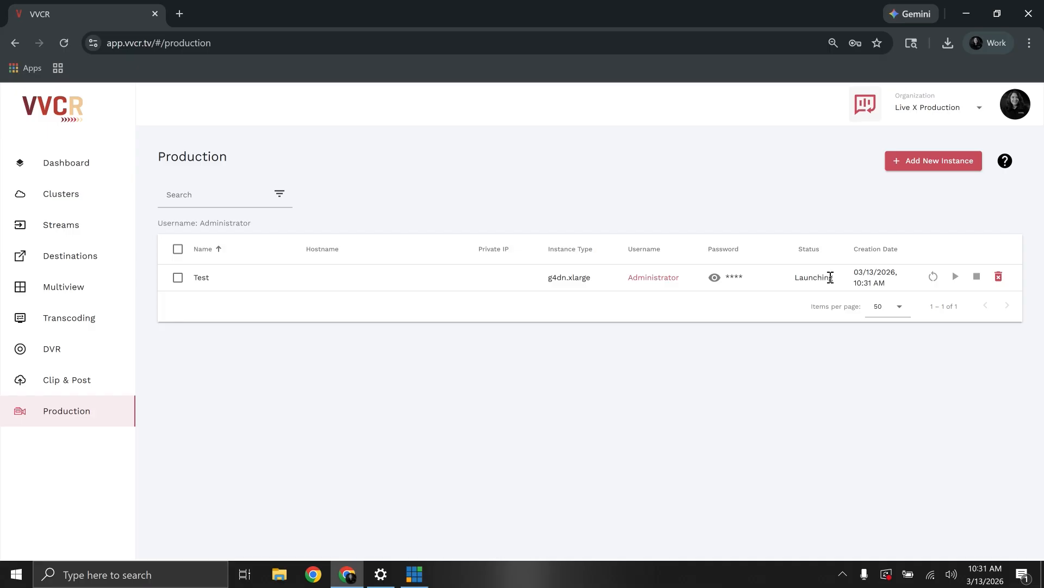
- Check the Test instance's status, and go to the Amazon DCV download site linked in the Production help article
left_click_drag(794, 280, 844, 281)
left_click(808, 327)
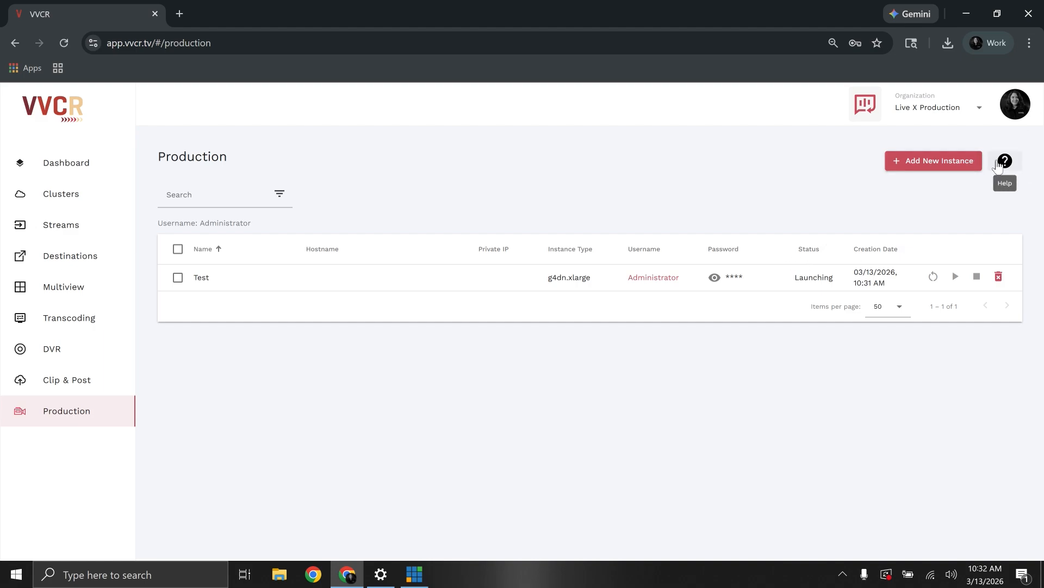
left_click(997, 162)
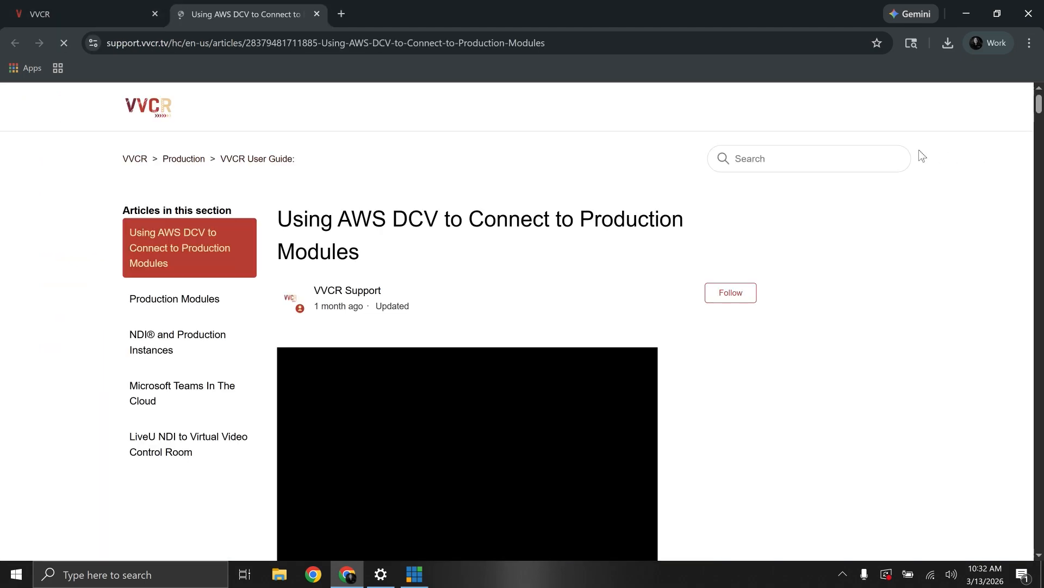
scroll(530, 144, "down", 3)
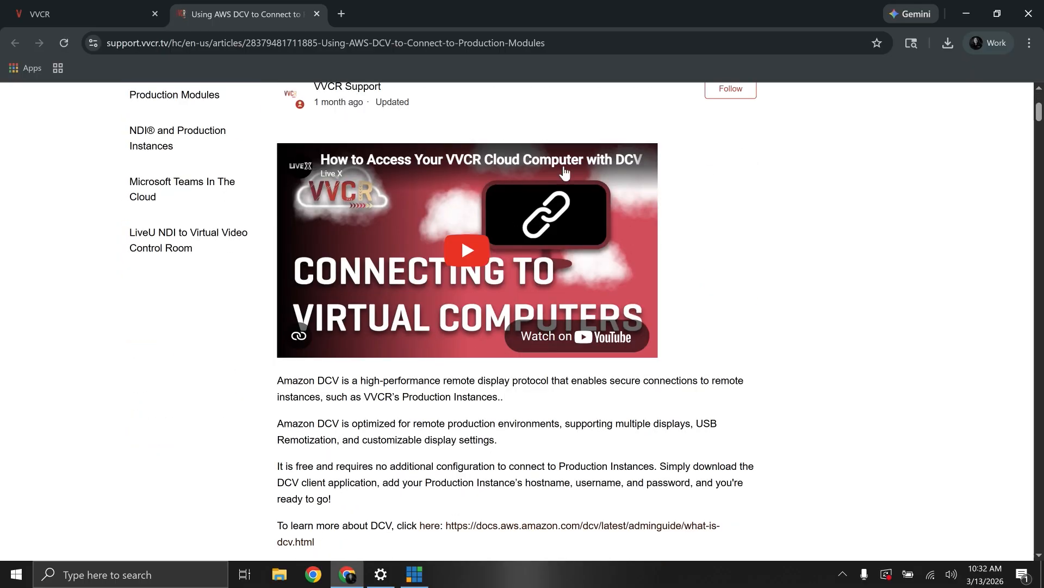
scroll(479, 310, "down", 1)
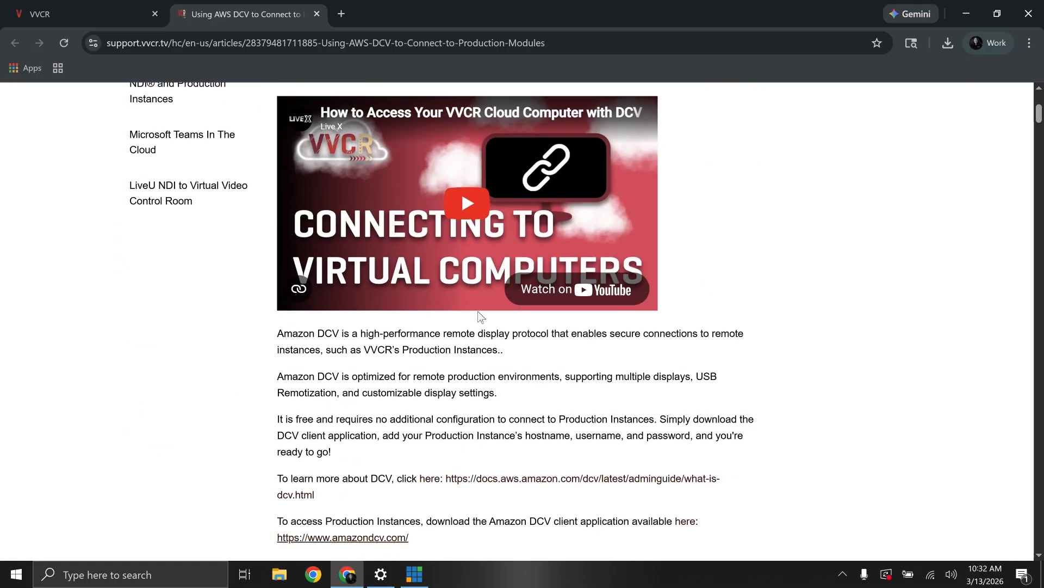
scroll(481, 317, "down", 4)
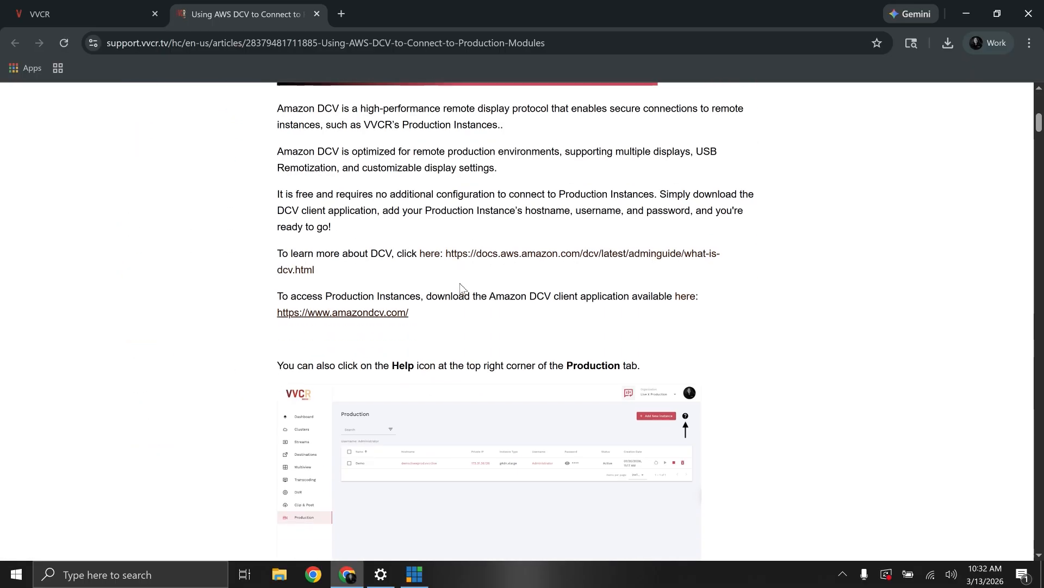
left_click(355, 318)
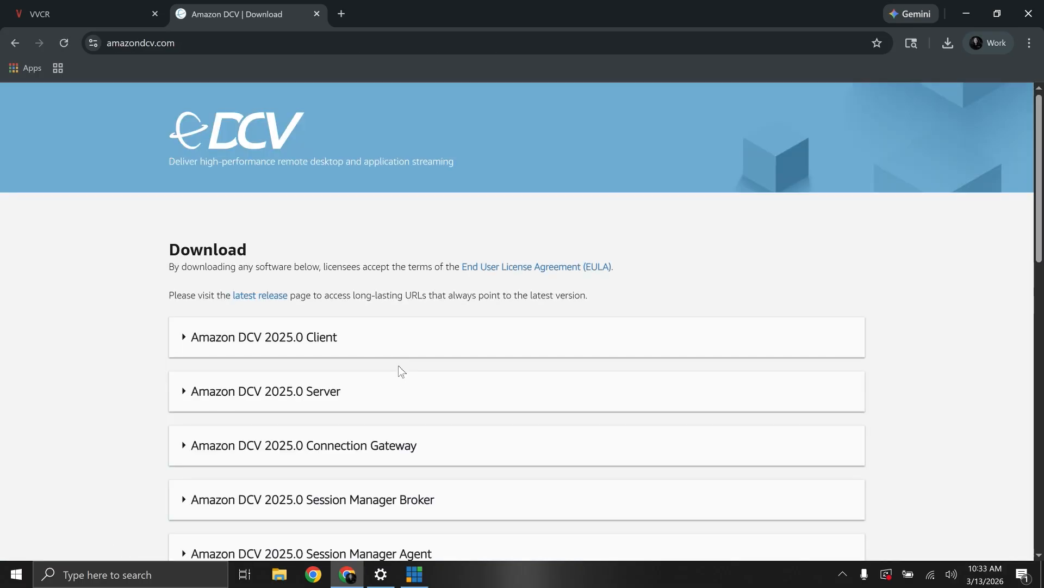
- Download the Amazon DCV 2025.0 client for Windows (x86_64)
left_click(264, 341)
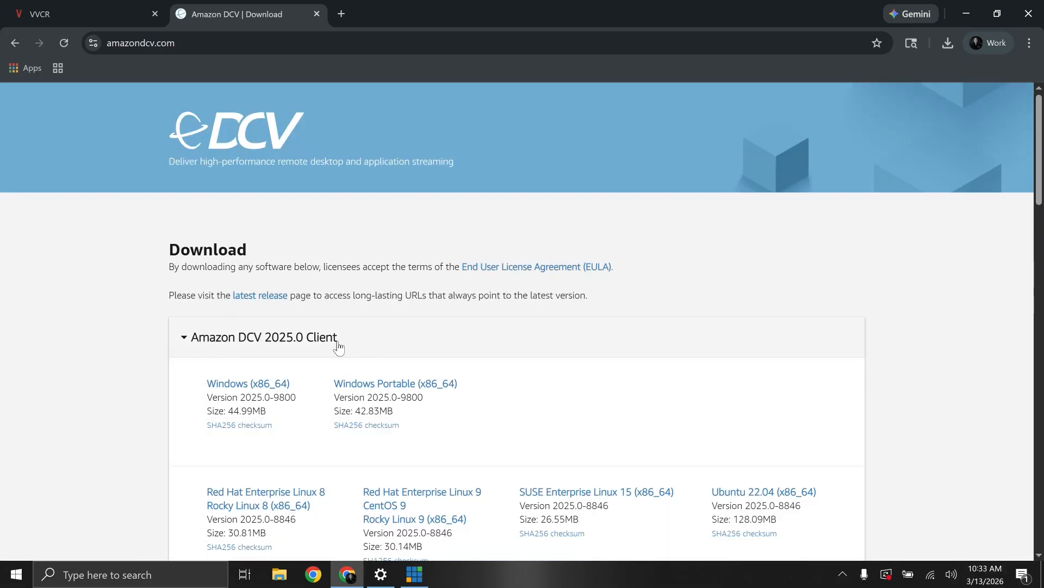
scroll(316, 327, "down", 2)
scroll(275, 326, "up", 1)
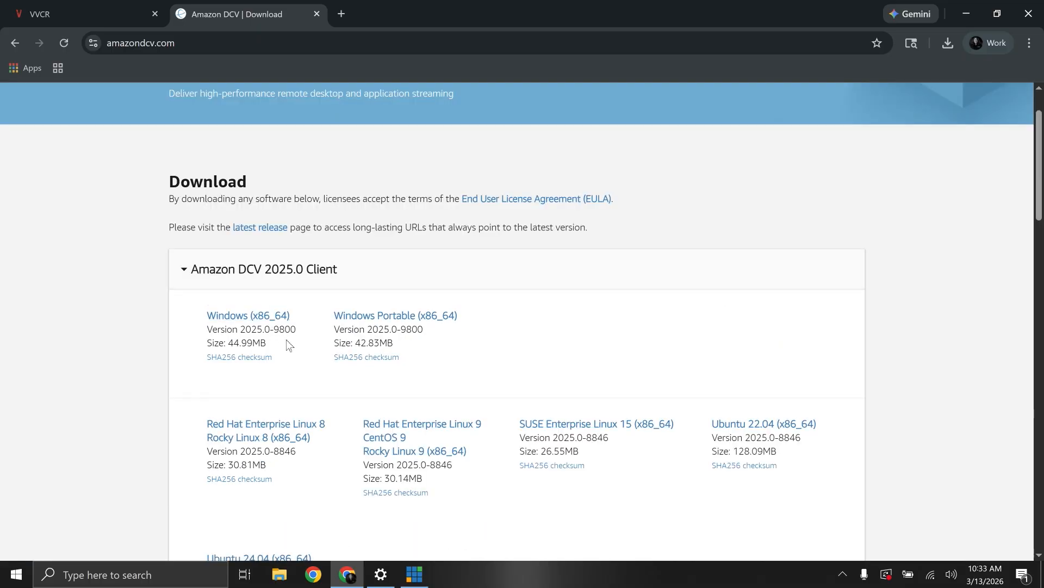
left_click(251, 321)
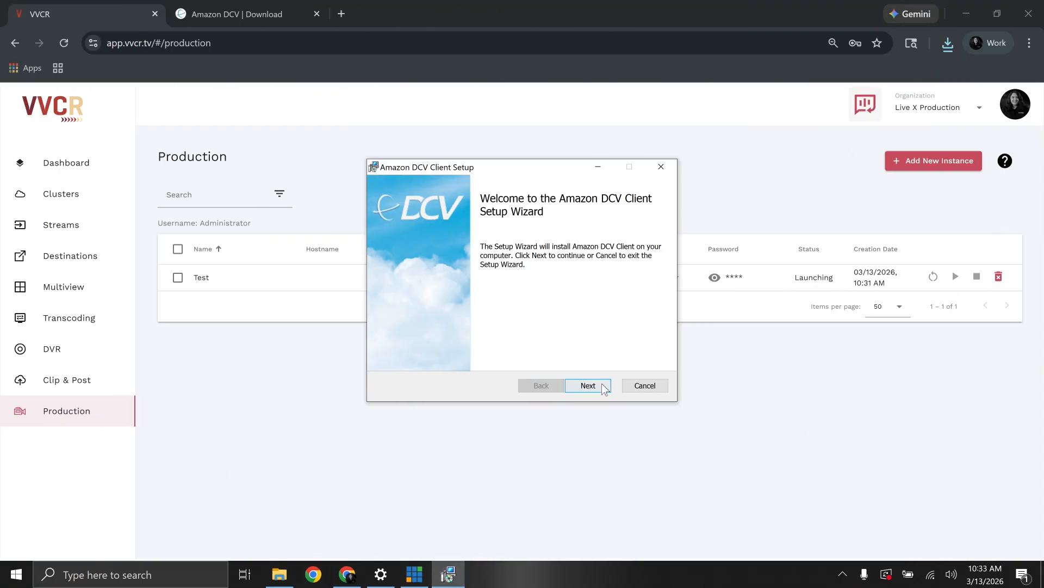
- Advance the Amazon DCV Client setup wizard through its opening pages to the driver selection
left_click(588, 385)
left_click(437, 356)
left_click(600, 390)
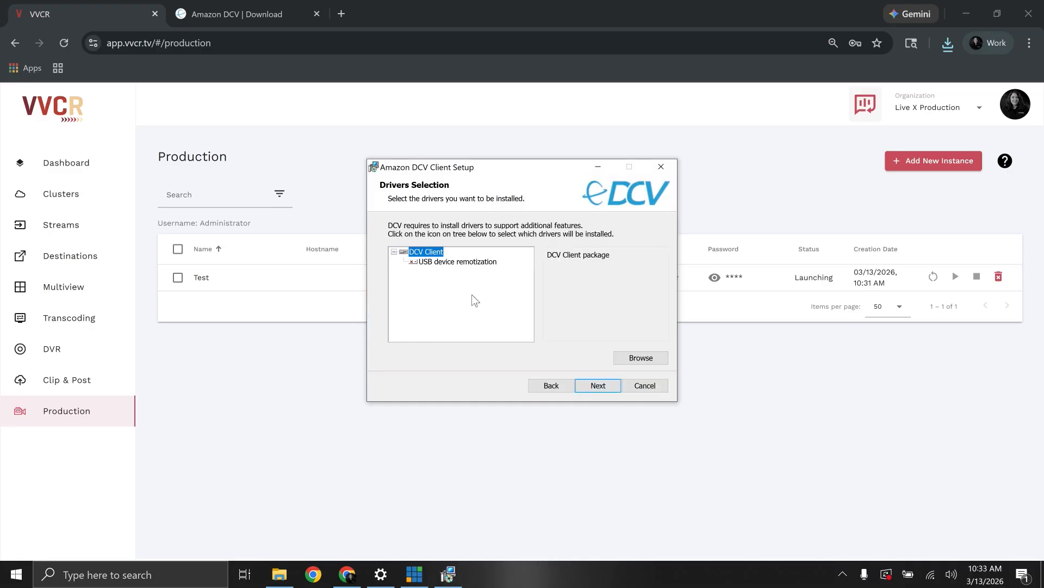
- Include USB device remotization for installation on the local hard drive and proceed with the client setup
left_click(413, 262)
left_click(435, 305)
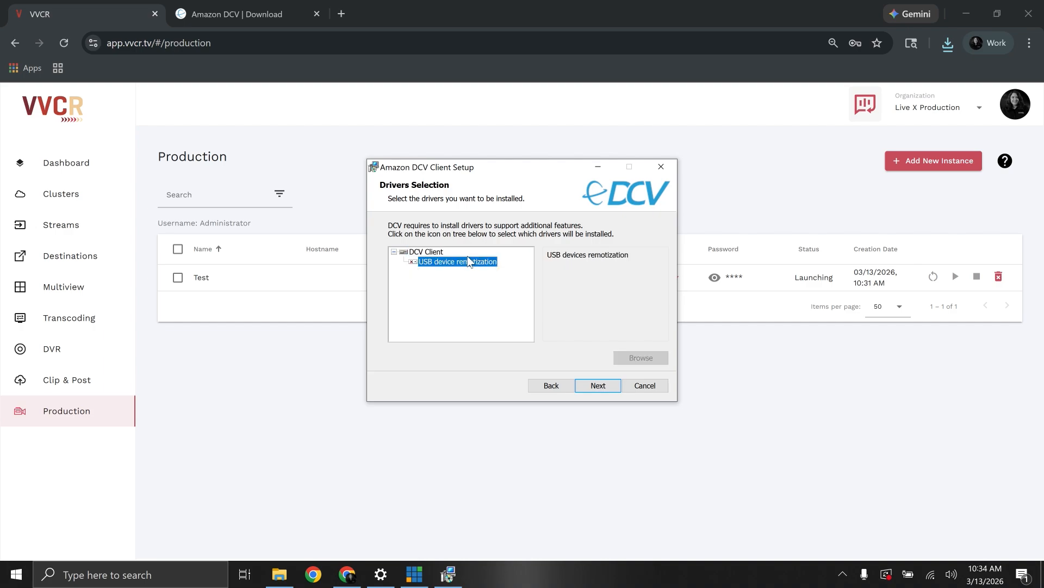
left_click(414, 264)
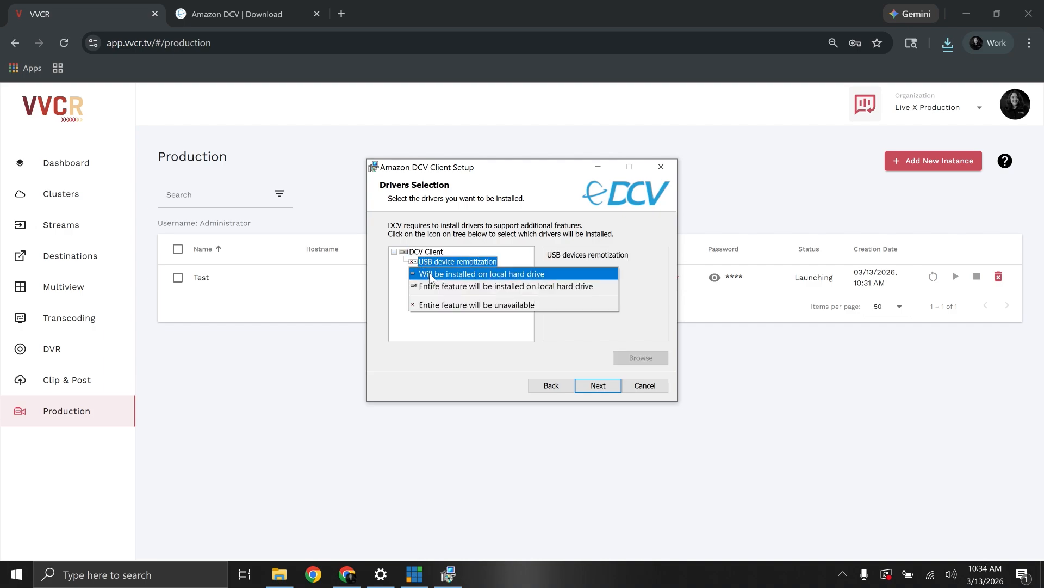
left_click(435, 275)
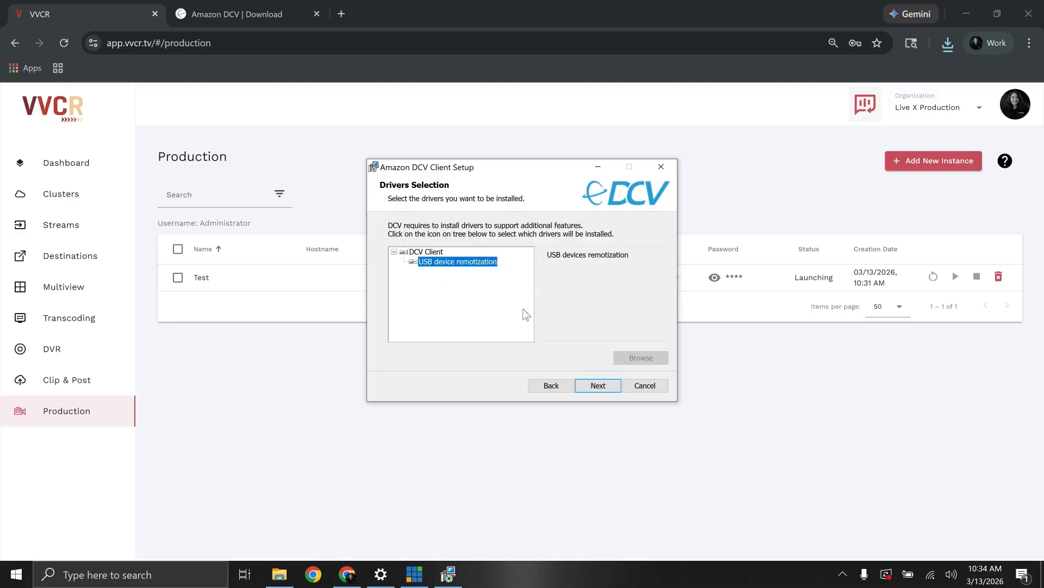
left_click(597, 385)
left_click(601, 392)
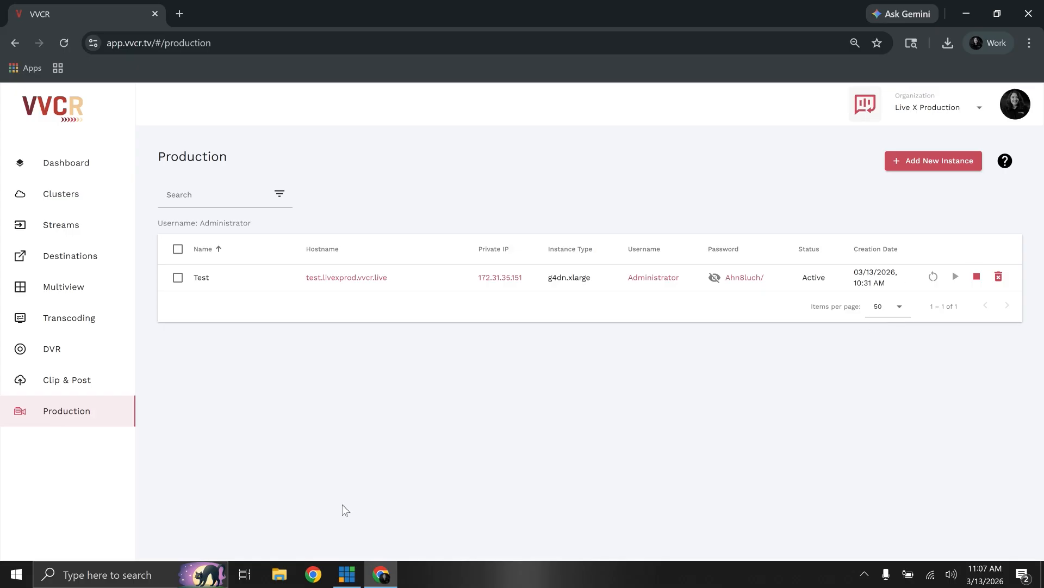
- Launch the Amazon DCV client and copy the Test instance's hostname from the VVCR Production page
left_click(23, 580)
left_click(135, 167)
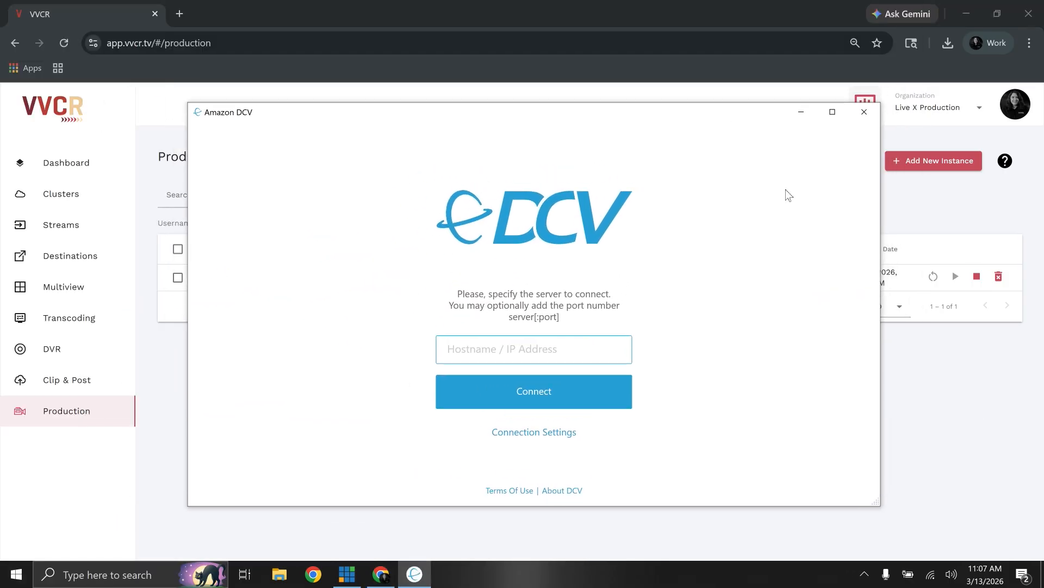
left_click(1015, 428)
left_click(380, 280)
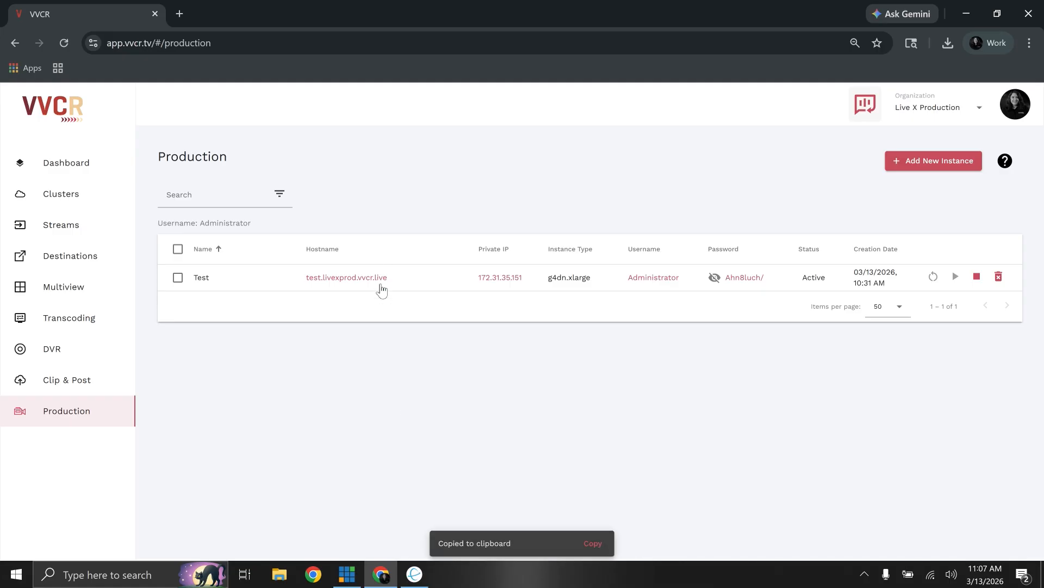
- Switch to Amazon DCV, enter test.livexprod.vvcr.live as the server and connect to it
left_click(414, 574)
left_click(479, 354)
right_click(477, 354)
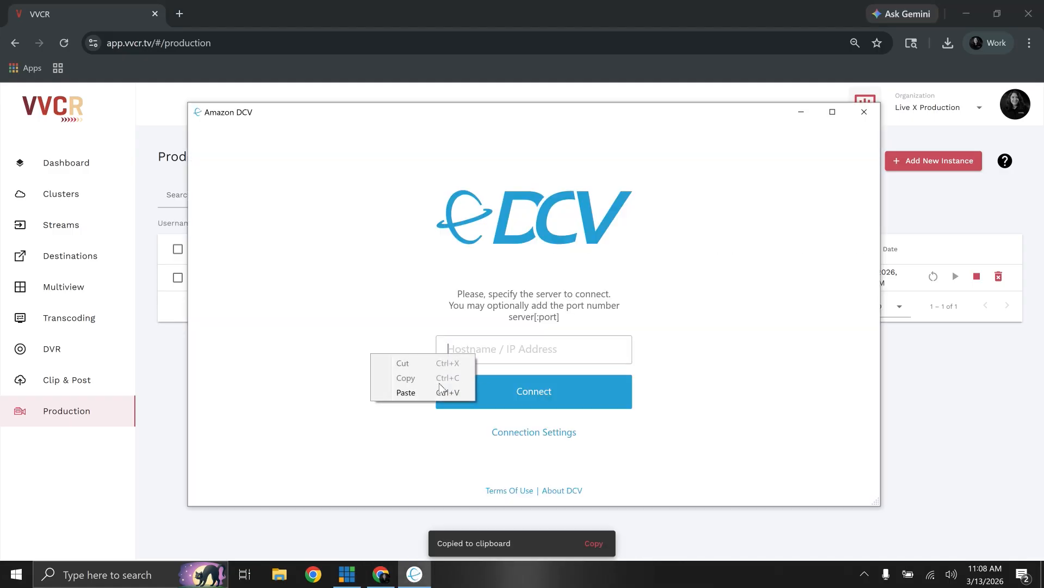
left_click(431, 393)
left_click(420, 417)
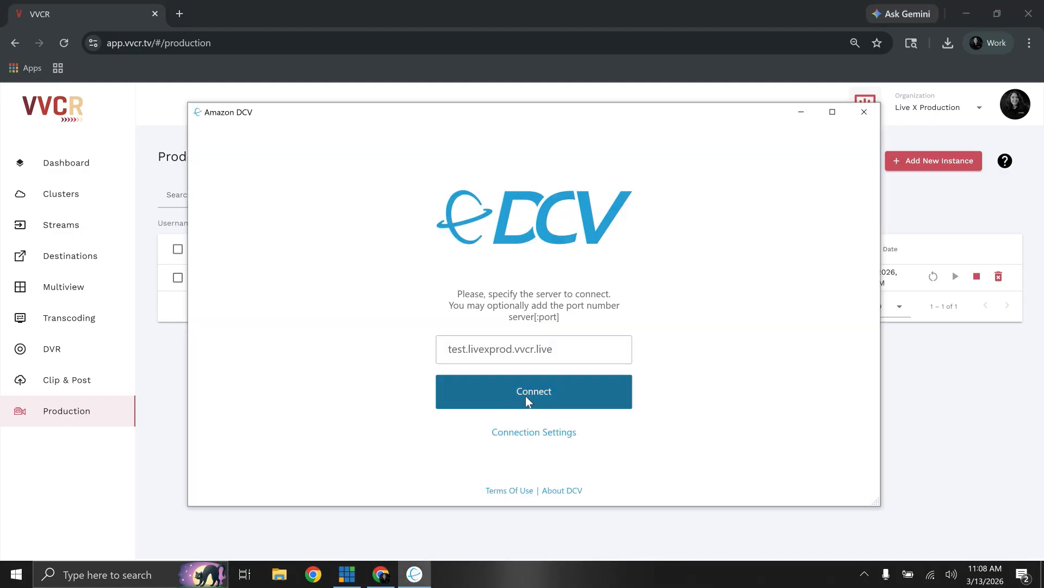
left_click(527, 393)
- Fill in the Amazon DCV login username with the copied value Administrator
left_click(414, 574)
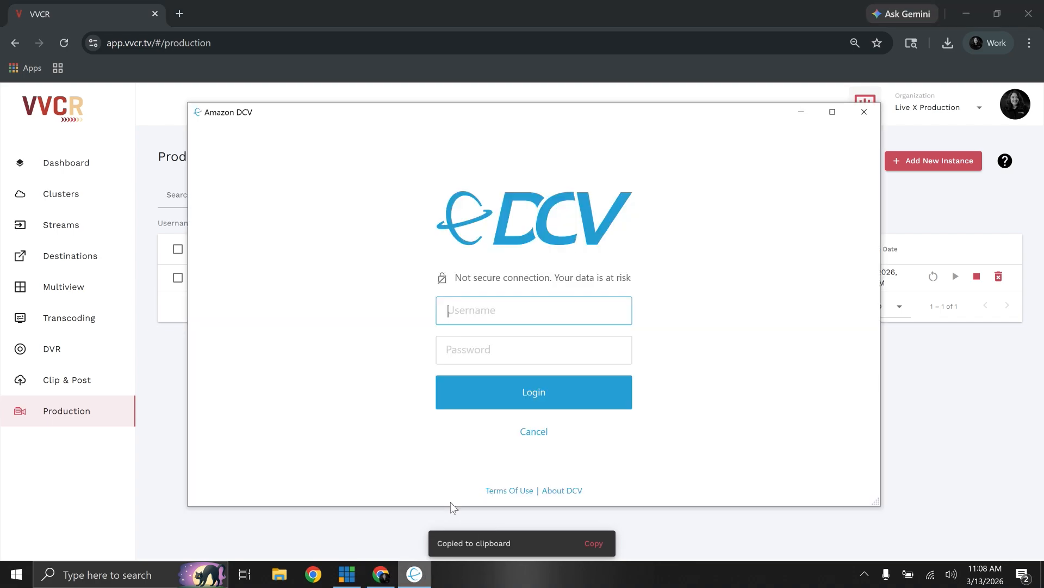
right_click(499, 305)
left_click(459, 348)
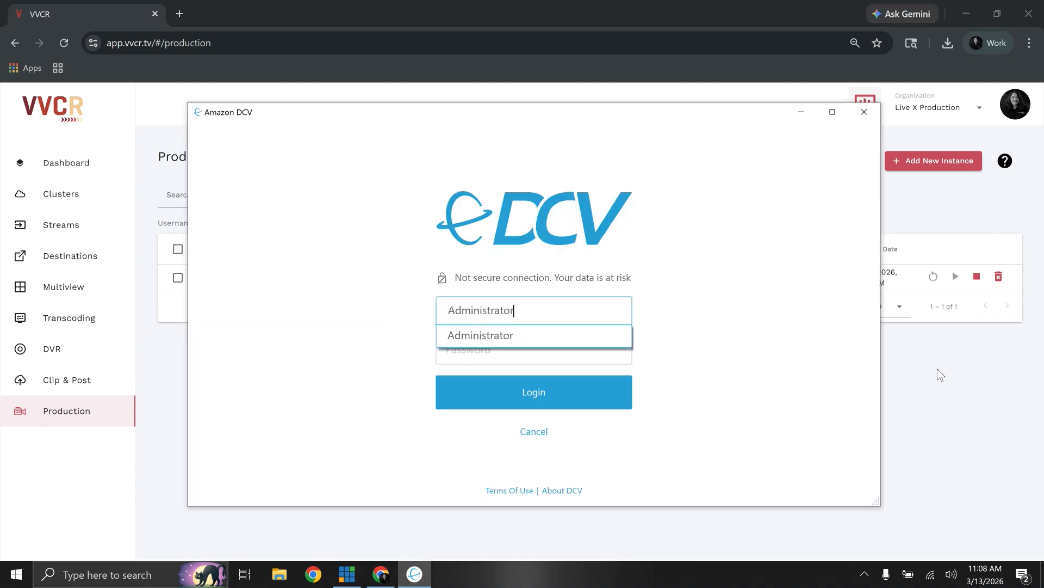
- Copy the Test instance's password from VVCR into the Amazon DCV password field and log in
left_click(935, 369)
left_click(745, 278)
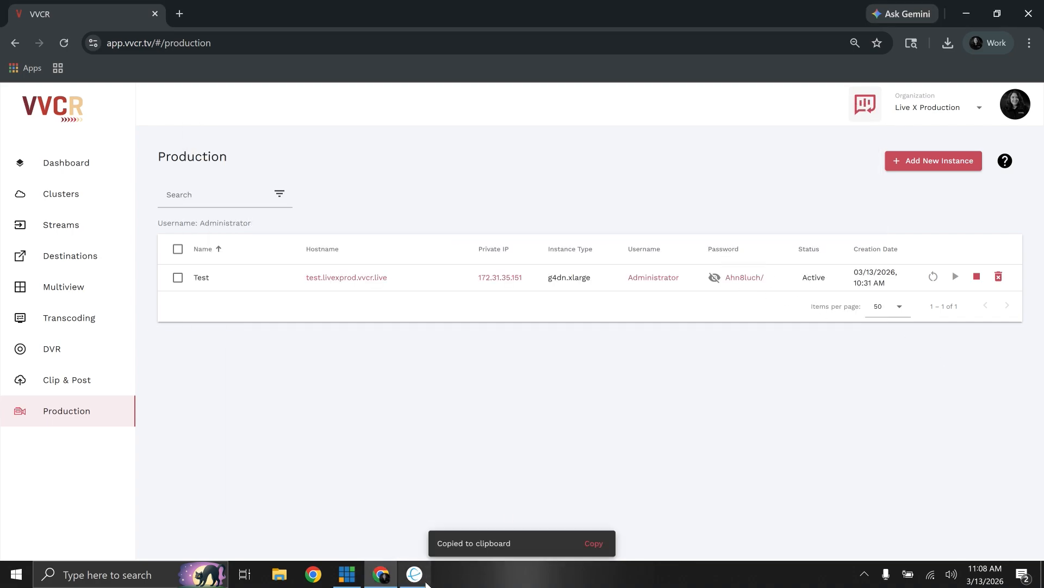
left_click(414, 574)
right_click(495, 352)
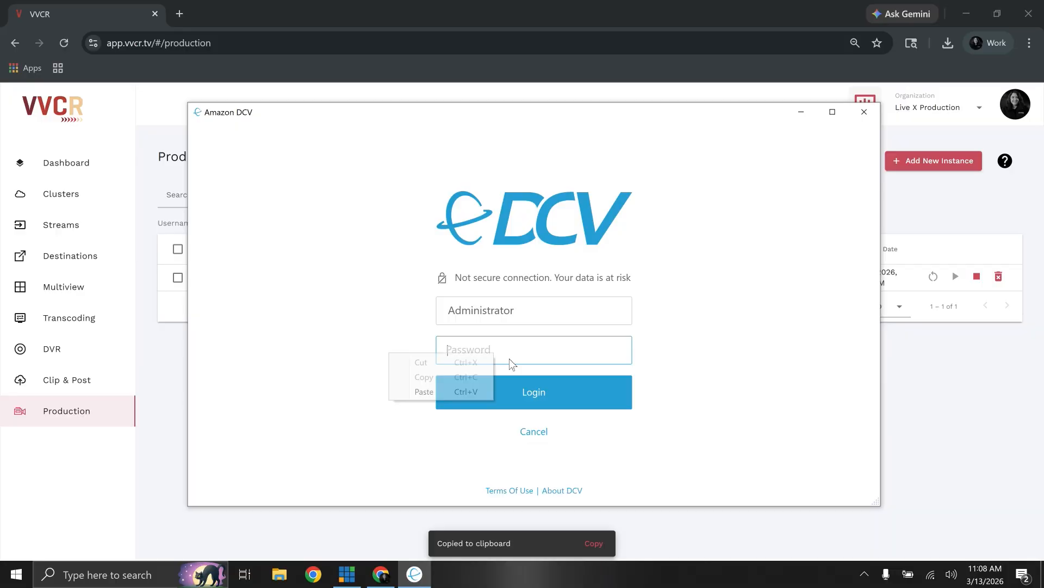
left_click(469, 390)
left_click(543, 392)
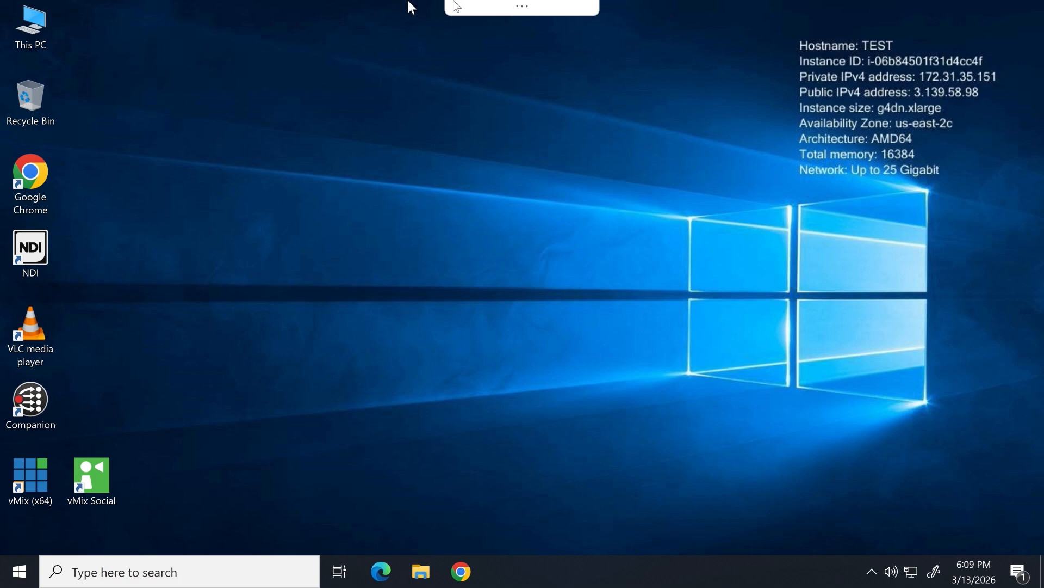
- Reveal the DCV session's controls, view its display and streaming settings, and enable the microphone for the remote session
left_click(532, 10)
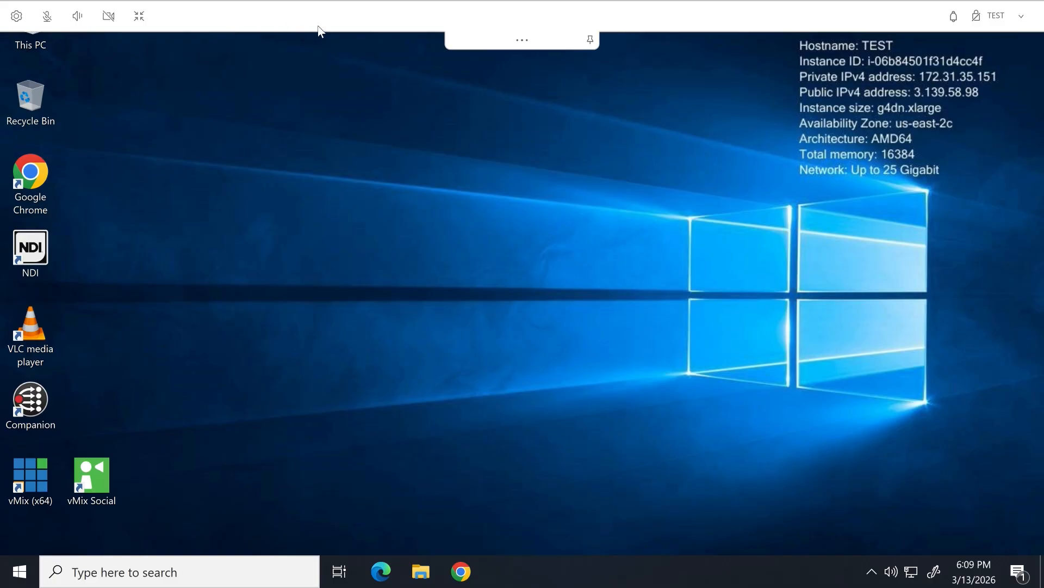
left_click(16, 16)
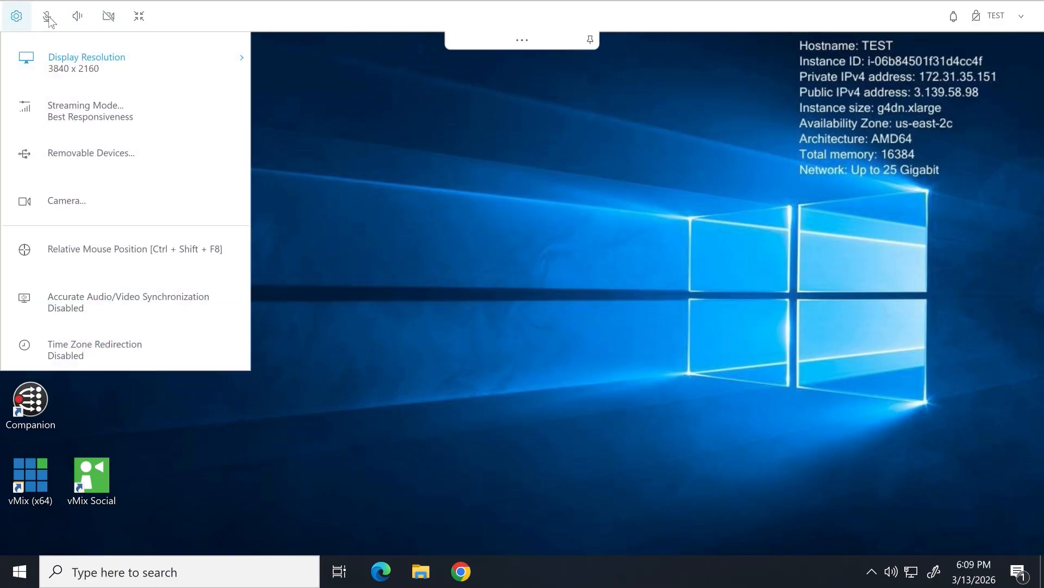
left_click(48, 17)
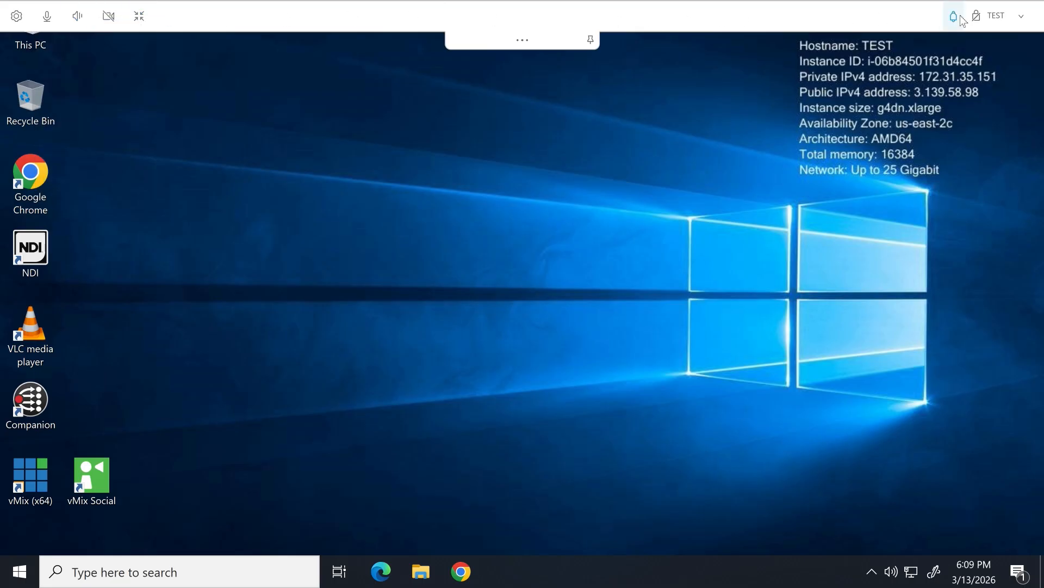
- Disconnect from the Test remote desktop session and clear the Amazon DCV window away to return to the VVCR Production page
left_click(1002, 23)
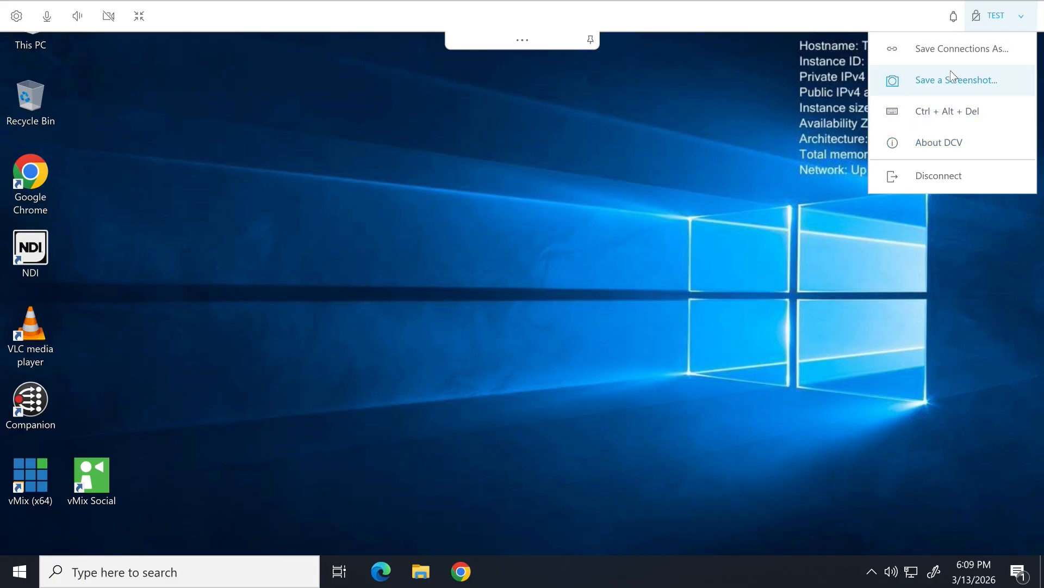
left_click(928, 177)
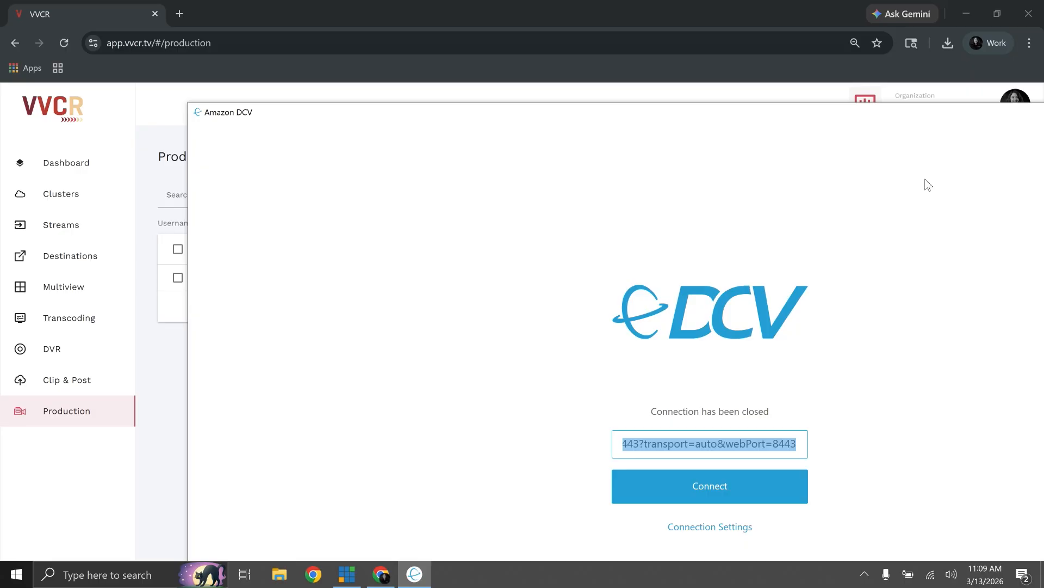
left_click_drag(875, 112, 857, 105)
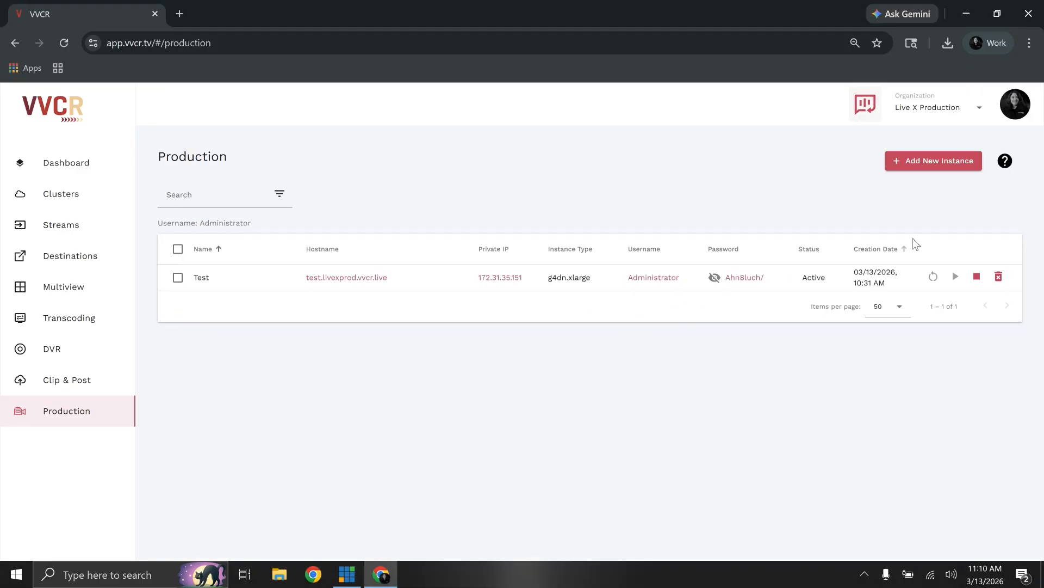
- Stop the Test instance in the Production list and confirm the stop request
left_click(977, 276)
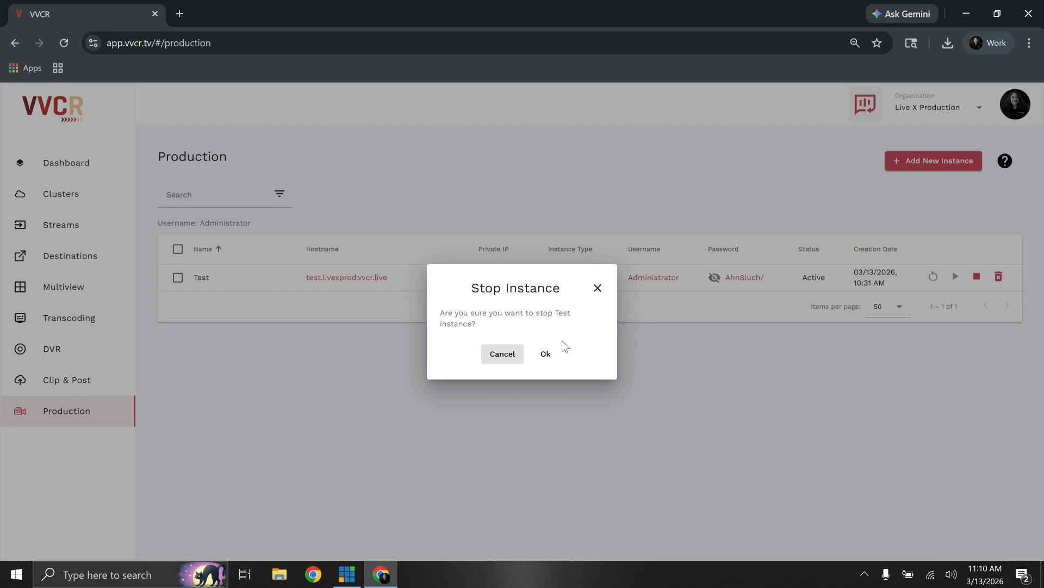
left_click(557, 368)
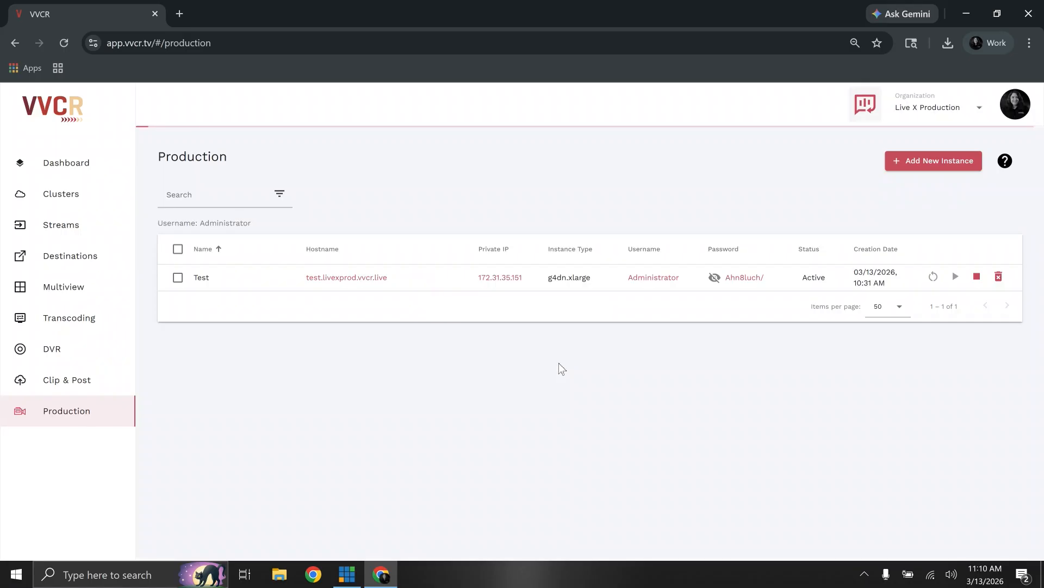